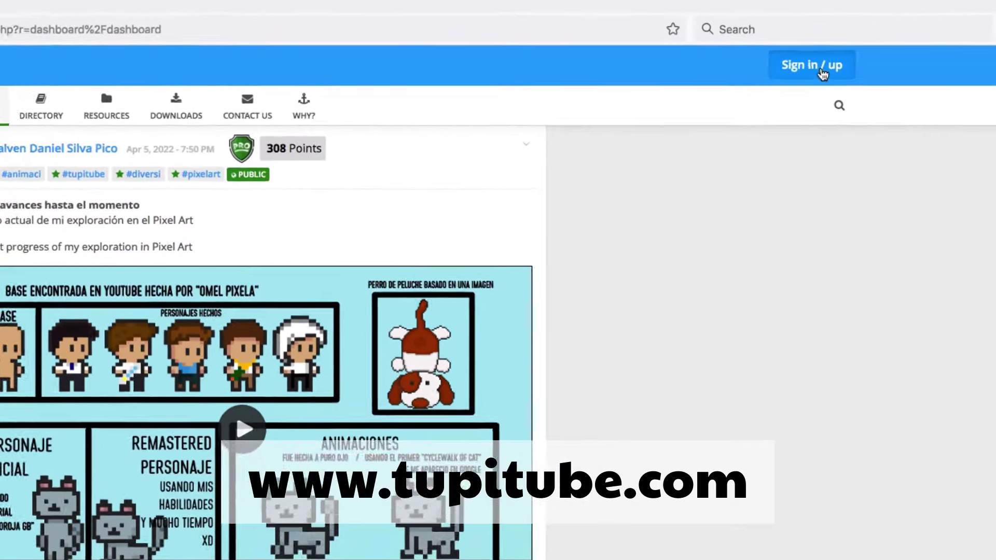
# Bring up the Sign in / up window and switch to the 'New user?' registration tab
pyautogui.click(766, 59)
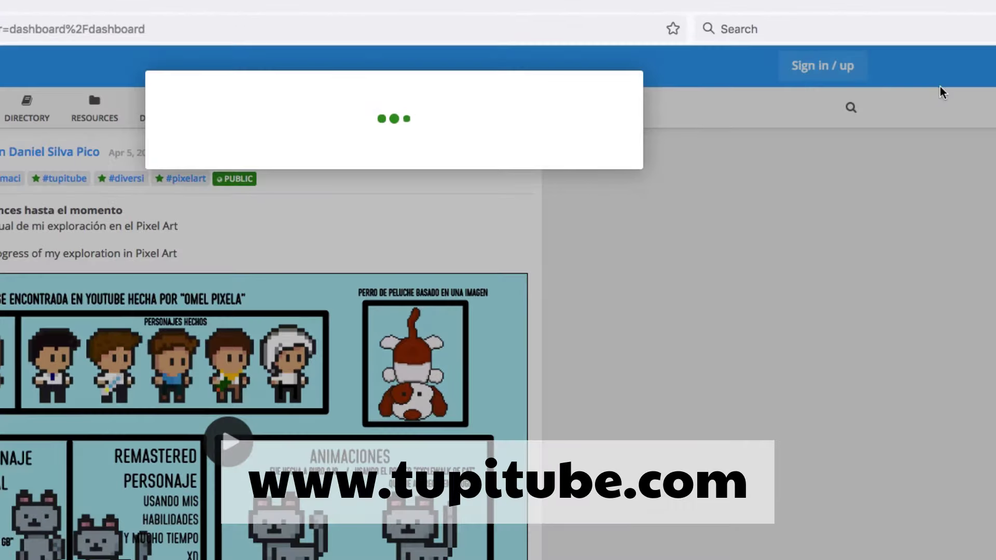
pyautogui.click(413, 187)
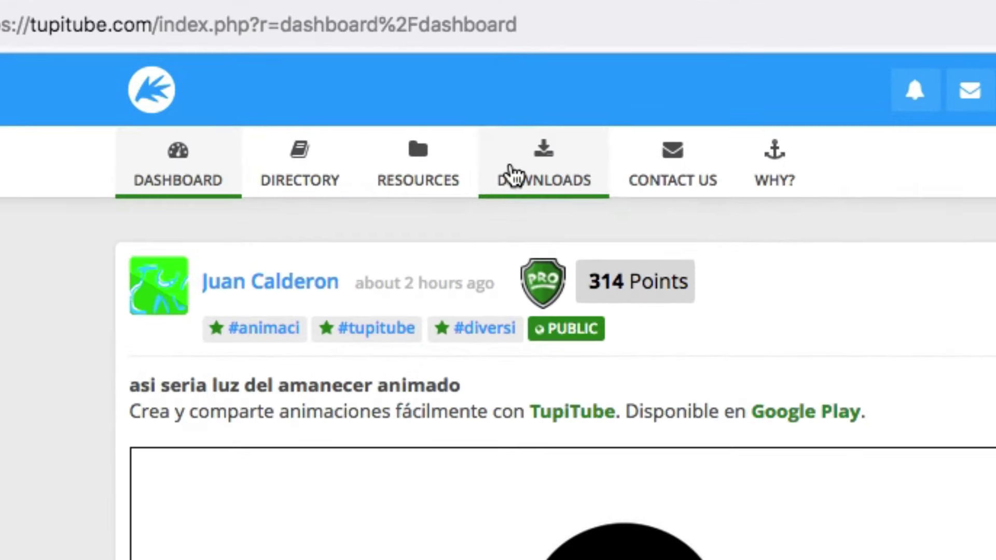
# Go to the DOWNLOADS page listing TupiTube Desk installers for Windows, Mac and Linux
pyautogui.click(571, 189)
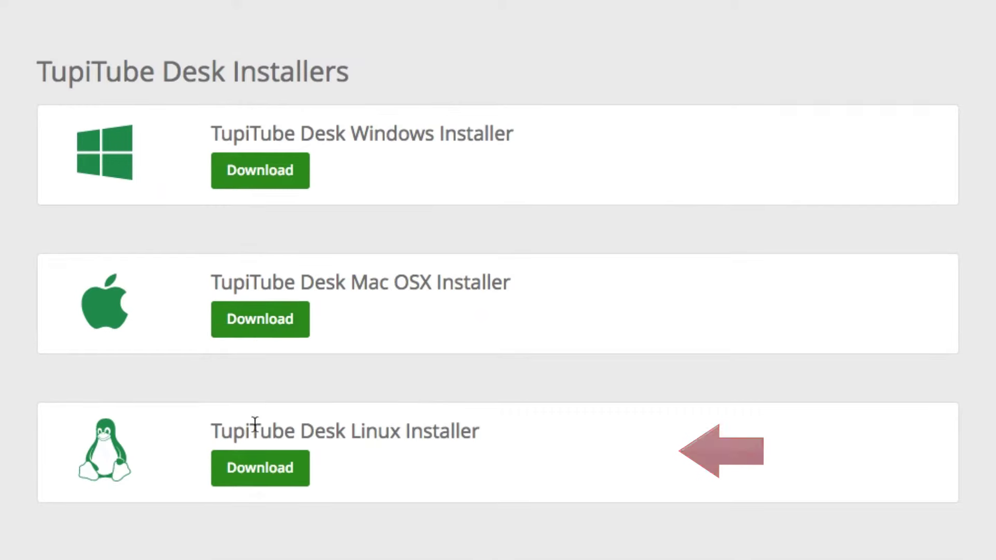
pyautogui.write('tu')
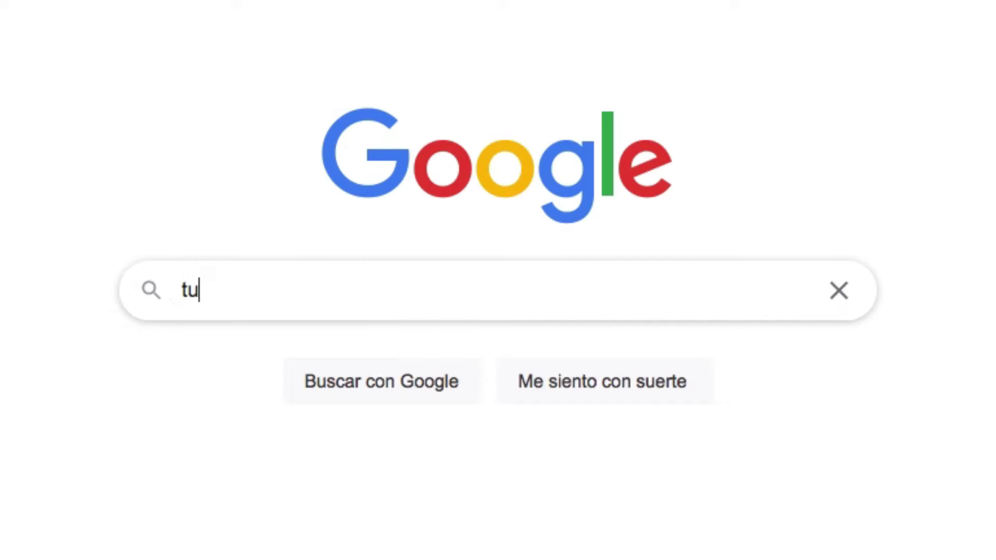
pyautogui.write('pitube google play')
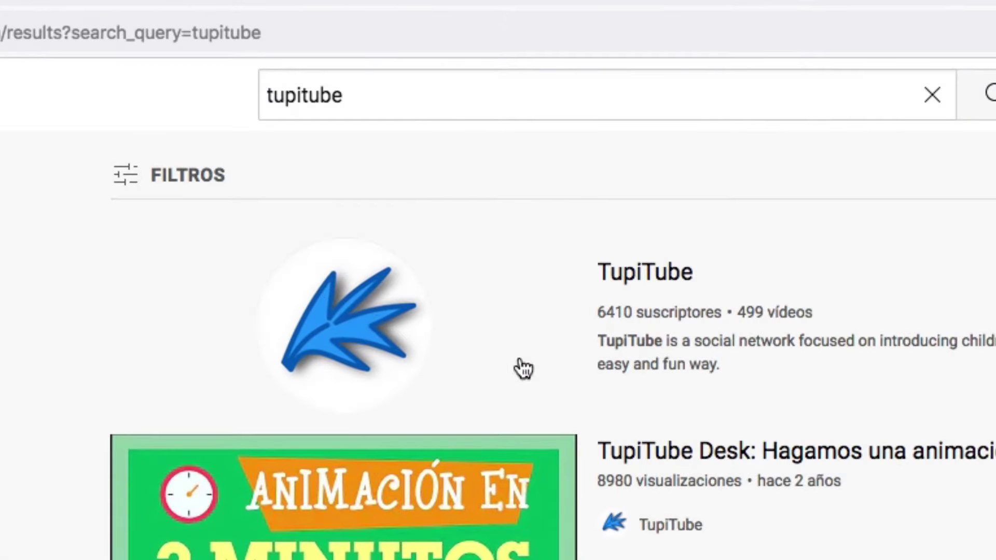
# Select the TupiTube channel entry in the YouTube 'tupitube' search results
pyautogui.click(692, 232)
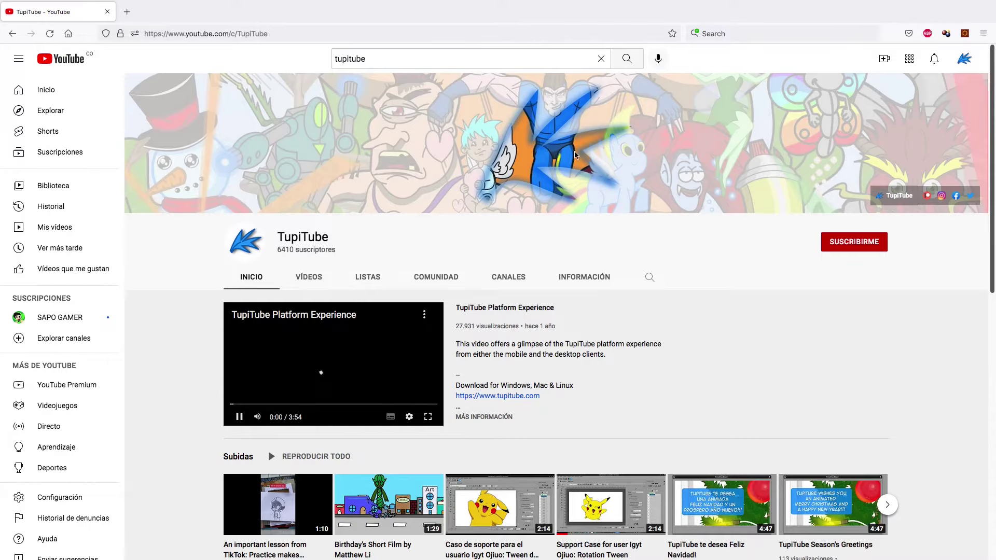